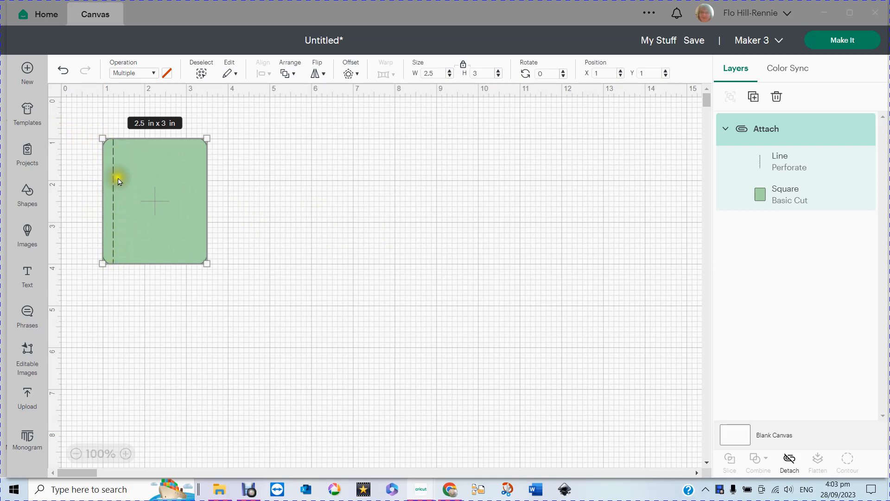
# Step: Add the Basic canvas template behind the green perforated square
pyautogui.click(27, 115)
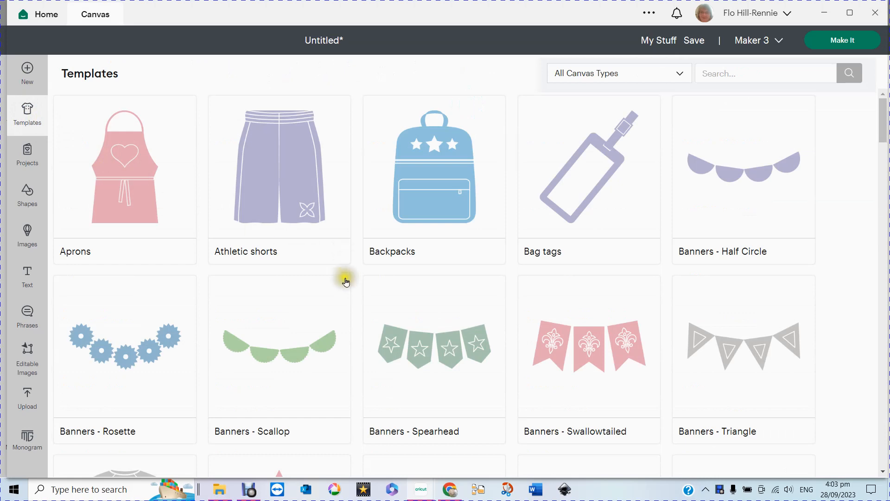
pyautogui.scroll(-2, 417, 260)
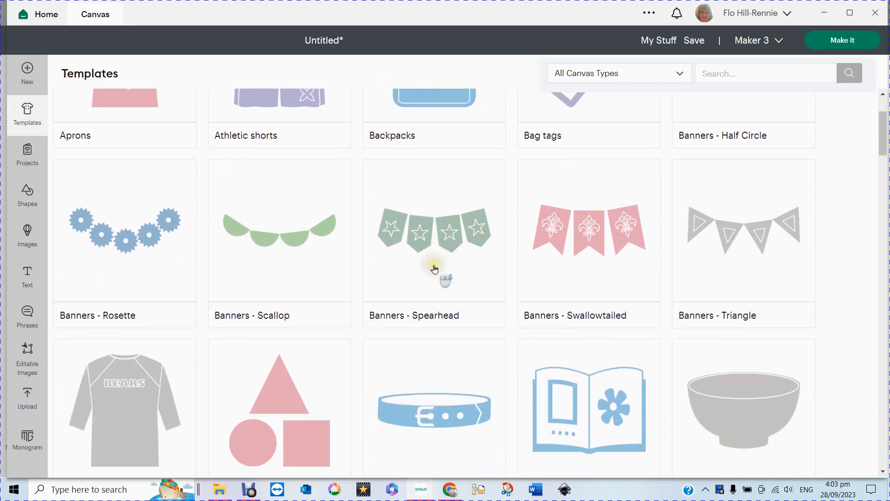
pyautogui.scroll(-1, 434, 269)
pyautogui.click(271, 377)
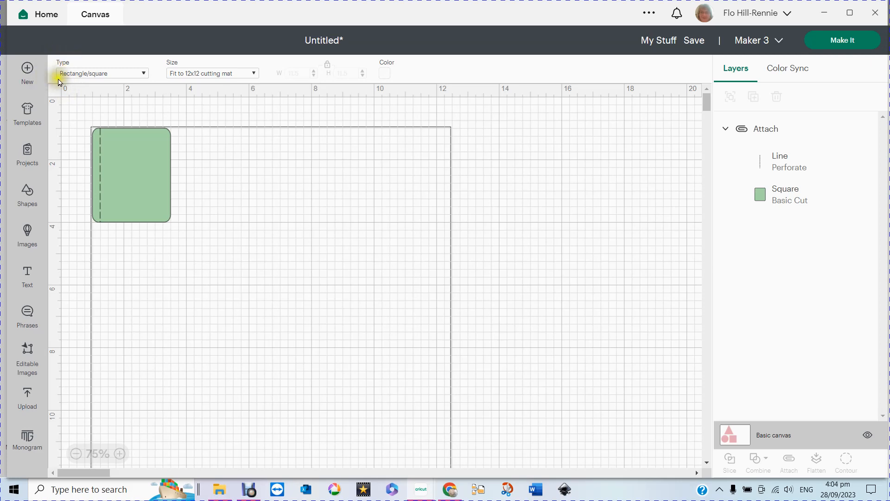
# Step: Set the rectangular canvas template's size option to Custom
pyautogui.click(143, 75)
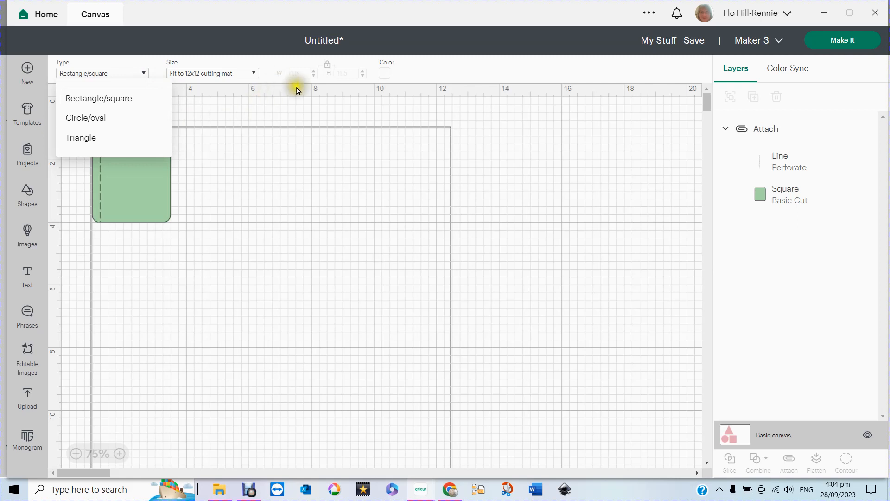
pyautogui.click(440, 73)
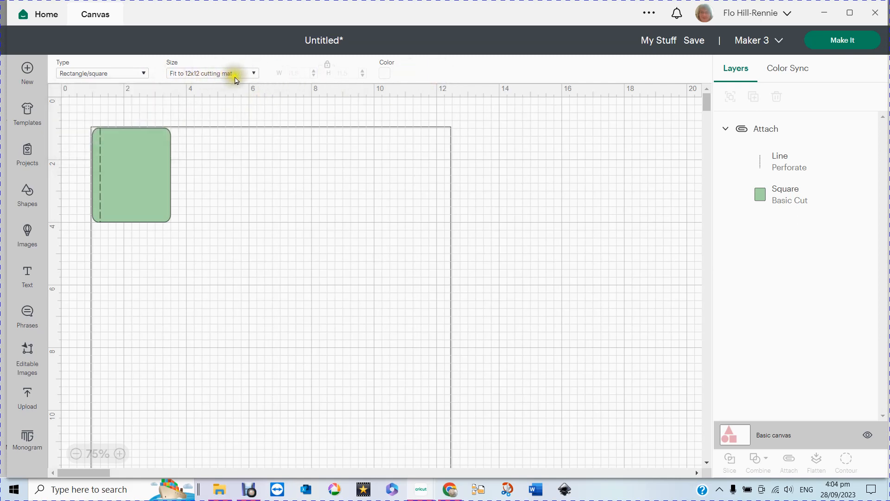
pyautogui.click(254, 75)
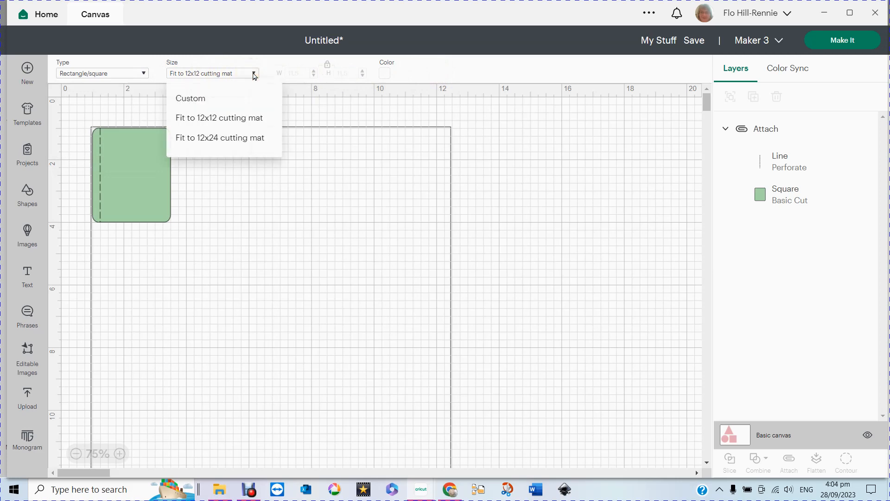
pyautogui.click(254, 80)
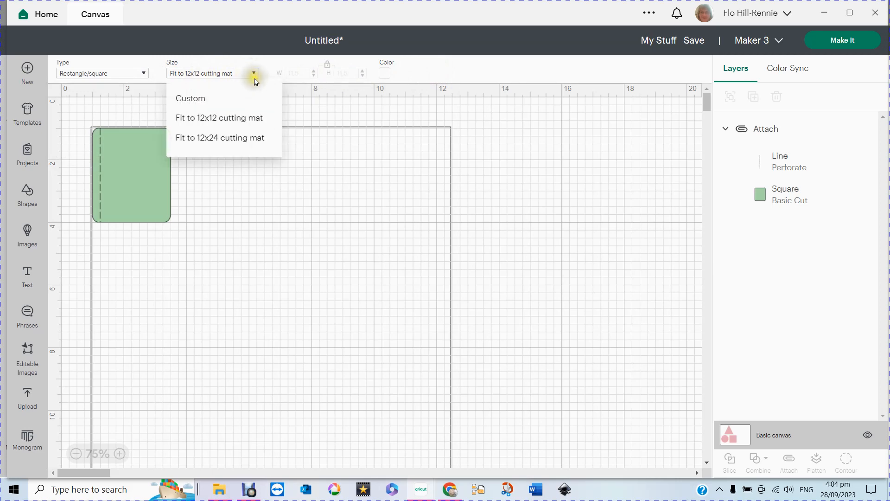
pyautogui.click(192, 99)
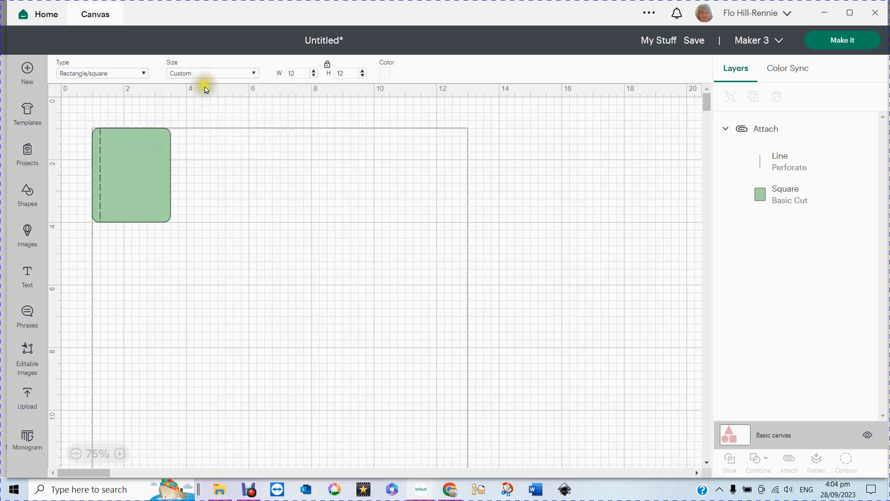
# Step: Unlock the template's proportions so its width and height can be changed independently
pyautogui.click(304, 74)
pyautogui.click(328, 65)
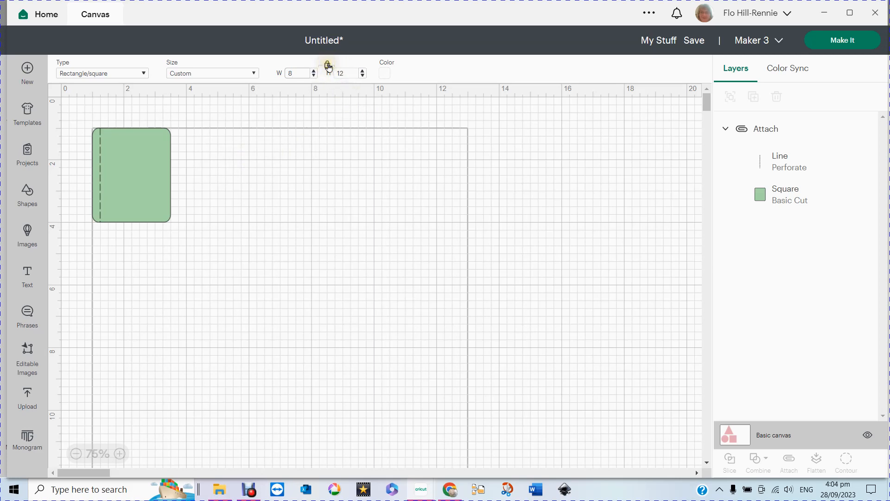
pyautogui.click(327, 65)
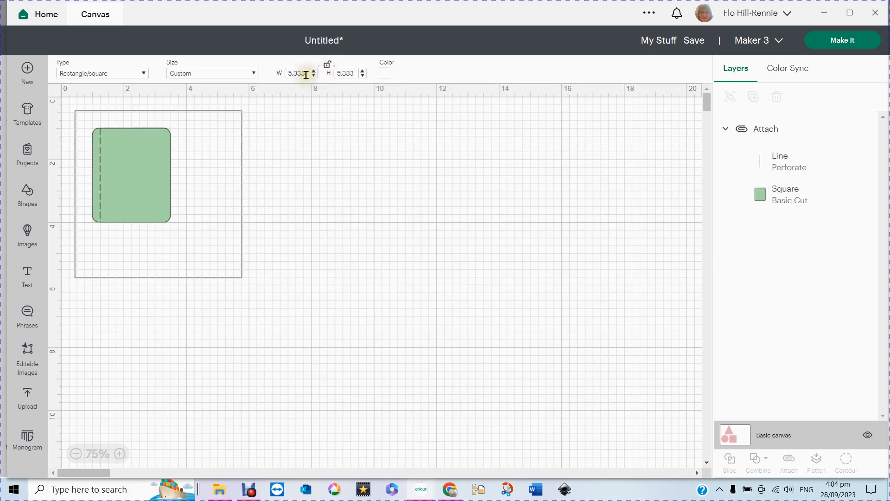
# Step: Try to set the custom template's width to 8 in with the proportions unlocked
pyautogui.moveTo(306, 74); pyautogui.dragTo(284, 73)
pyautogui.write('8')
pyautogui.press('Return')
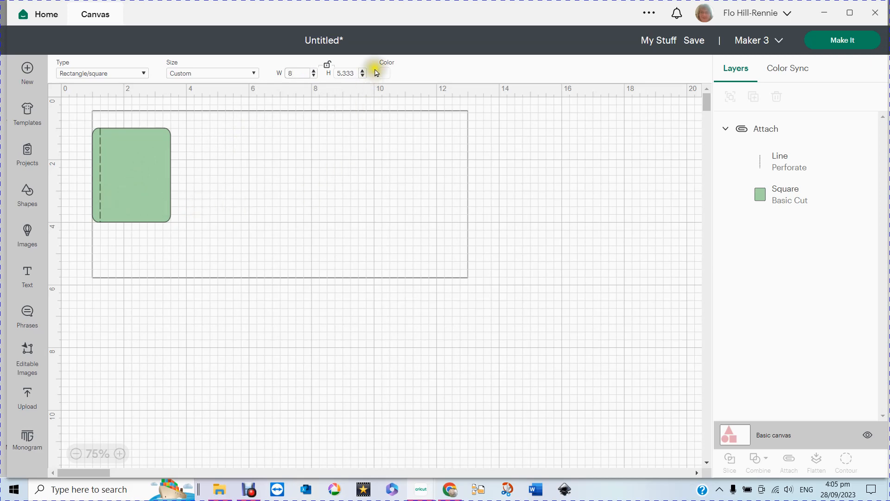
pyautogui.click(353, 69)
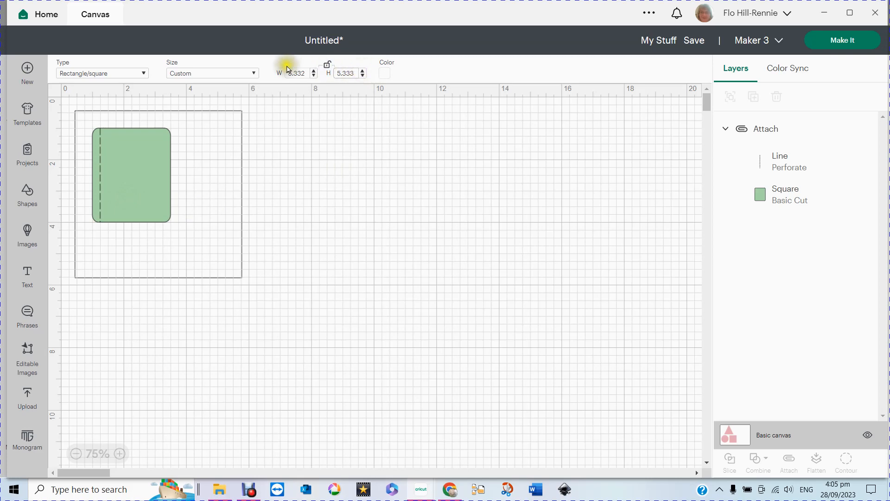
# Step: Reselect the Custom size and try to enter a width of 8 in and a height of 11.021 in for the template
pyautogui.click(196, 78)
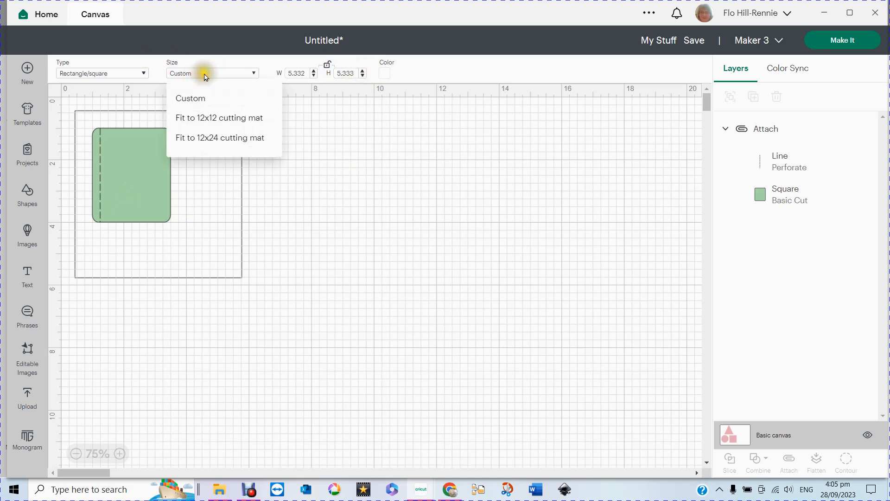
pyautogui.click(199, 117)
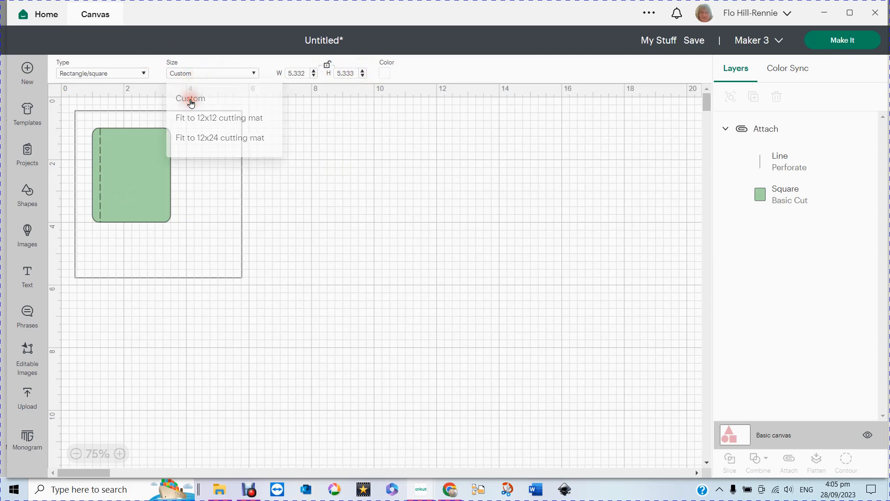
pyautogui.doubleClick(307, 72)
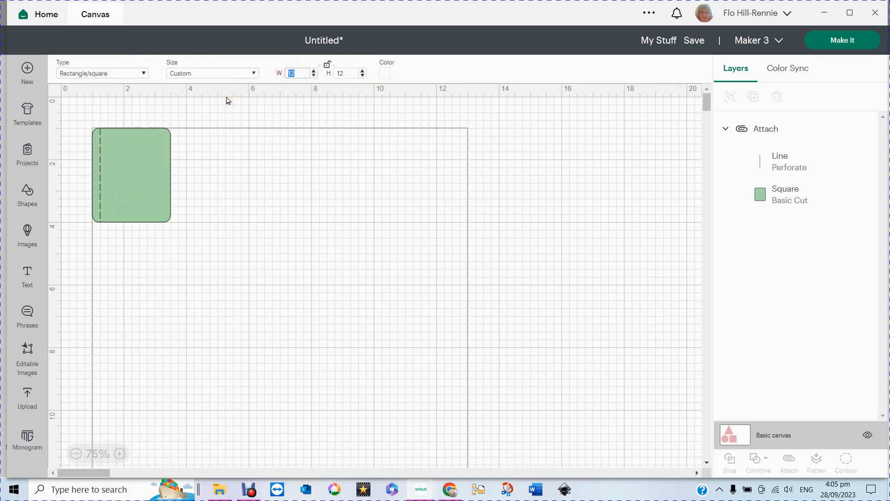
pyautogui.write('8')
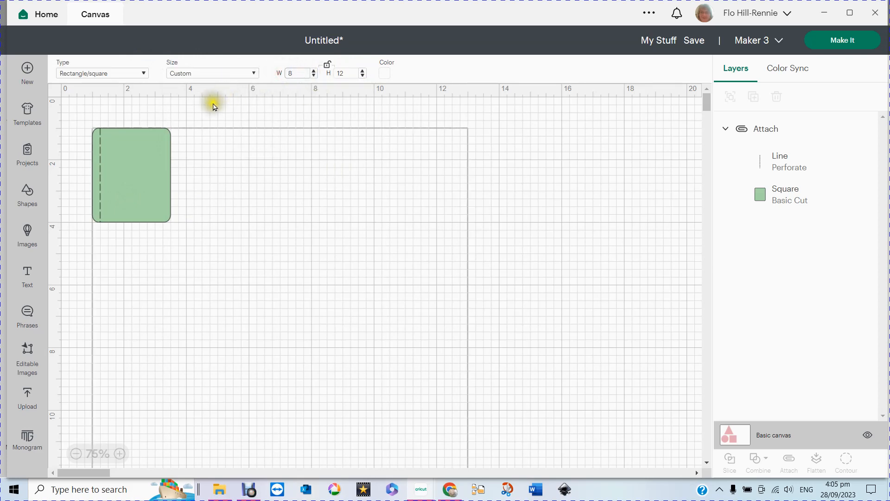
pyautogui.click(349, 72)
pyautogui.moveTo(349, 72); pyautogui.dragTo(325, 74)
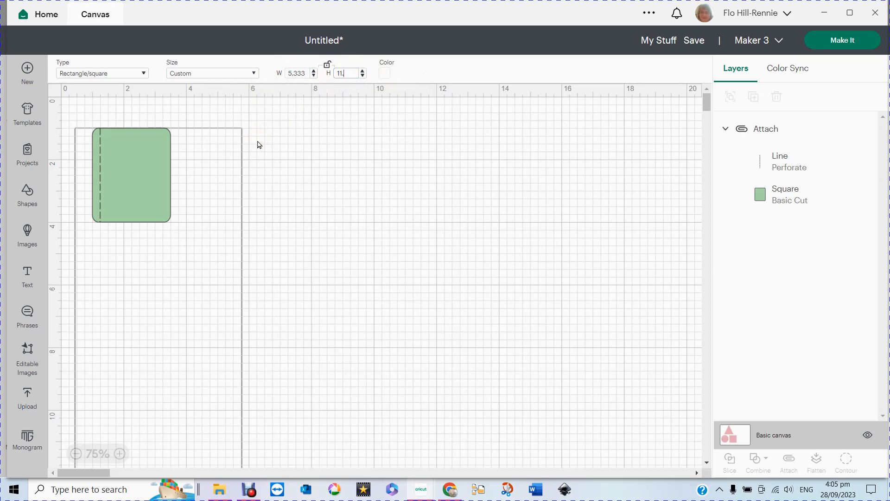
pyautogui.press('Return')
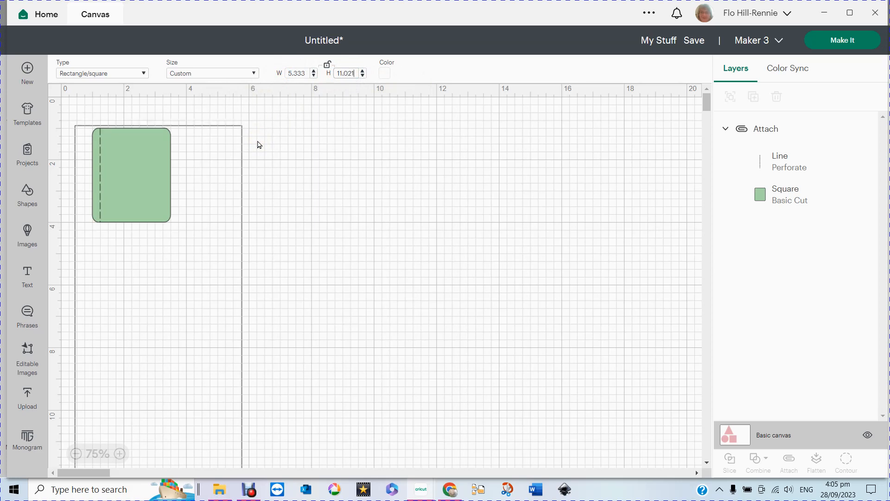
# Step: Adjust the template's width in increments to 8 in
pyautogui.click(314, 72)
pyautogui.click(314, 71)
pyautogui.click(314, 72)
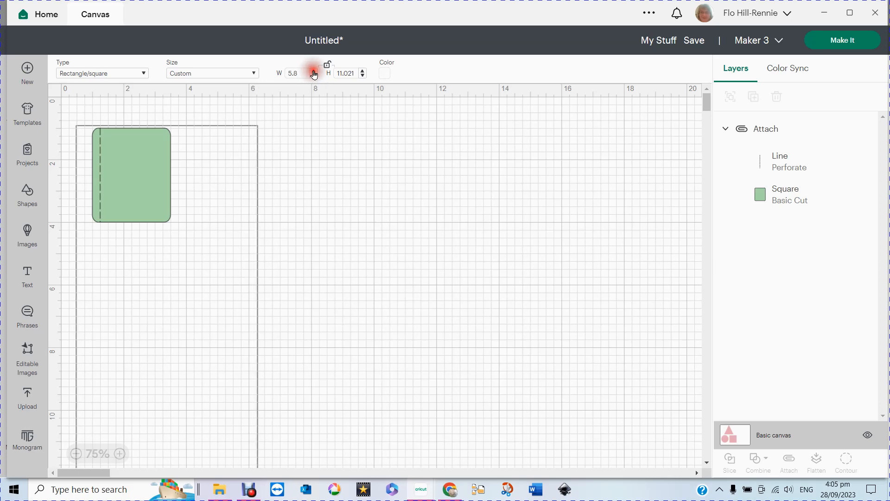
pyautogui.click(314, 72)
pyautogui.click(313, 72)
pyautogui.click(314, 72)
pyautogui.click(314, 72)
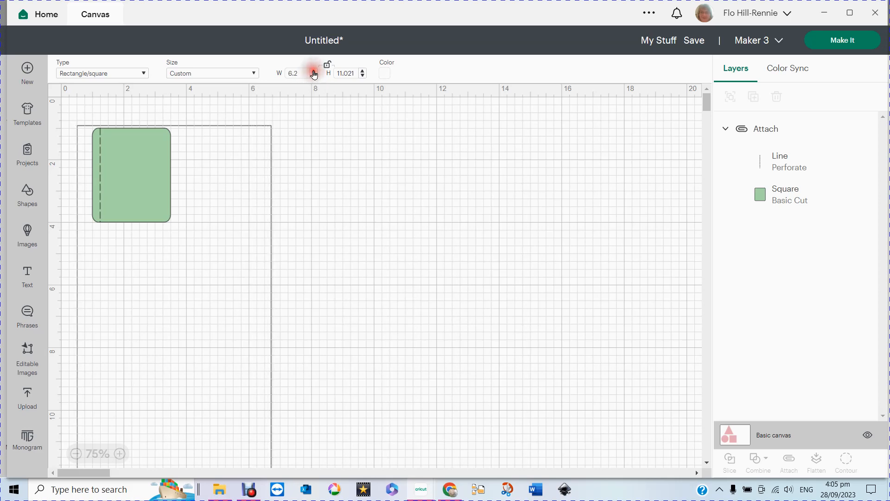
pyautogui.click(313, 72)
pyautogui.click(313, 72)
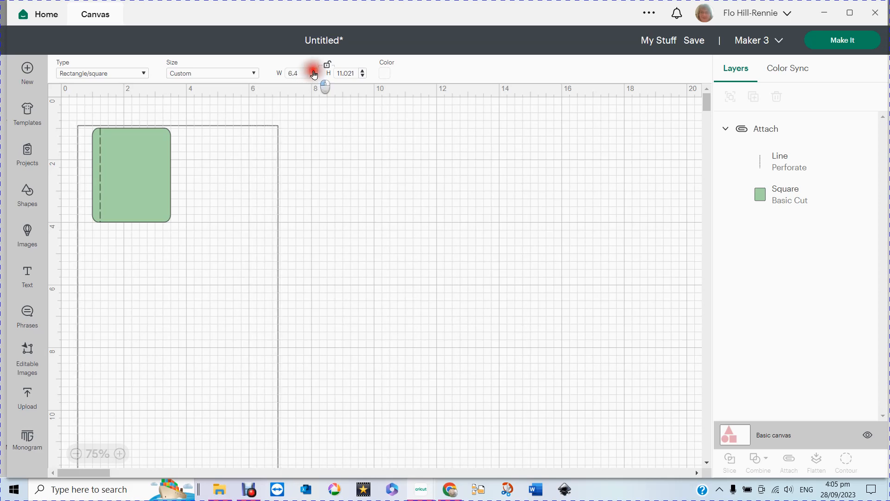
pyautogui.click(314, 72)
pyautogui.click(314, 72)
pyautogui.click(314, 72)
pyautogui.click(313, 72)
pyautogui.click(314, 72)
pyautogui.click(314, 72)
pyautogui.click(313, 72)
pyautogui.click(313, 72)
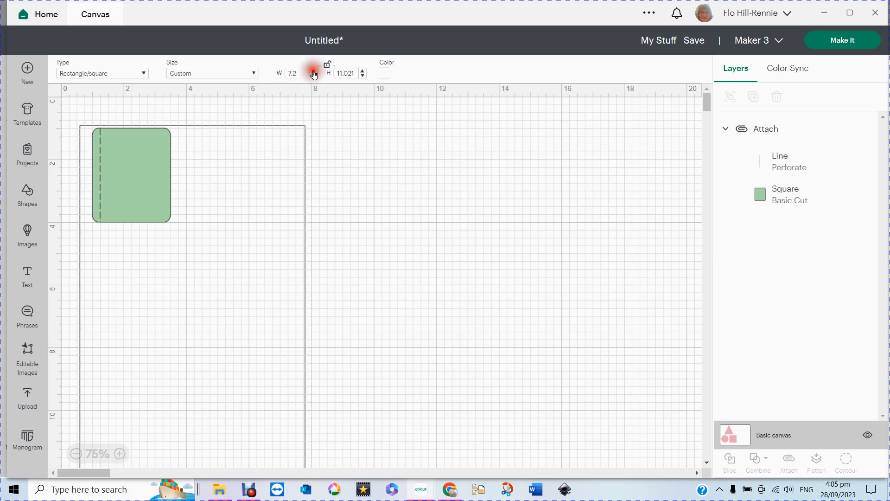
pyautogui.click(314, 72)
pyautogui.click(314, 72)
pyautogui.click(313, 72)
pyautogui.click(314, 71)
pyautogui.click(313, 72)
pyautogui.click(313, 72)
pyautogui.click(314, 72)
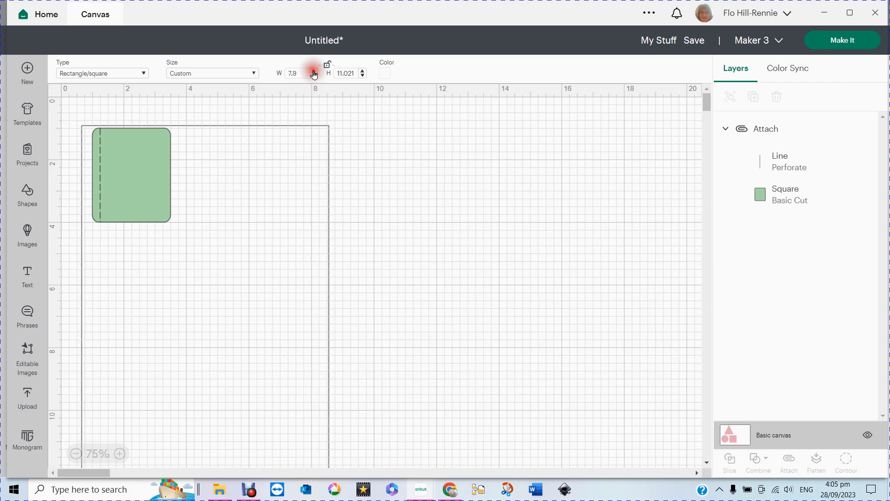
pyautogui.click(314, 72)
pyautogui.click(313, 72)
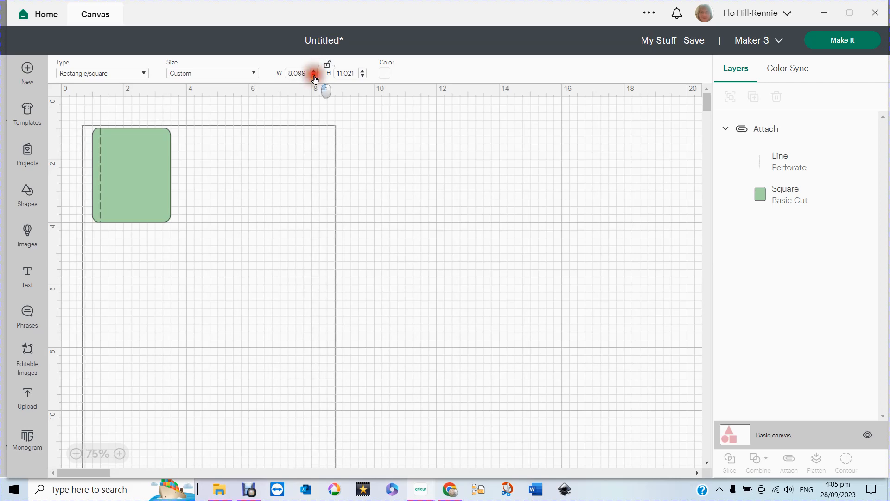
pyautogui.click(313, 76)
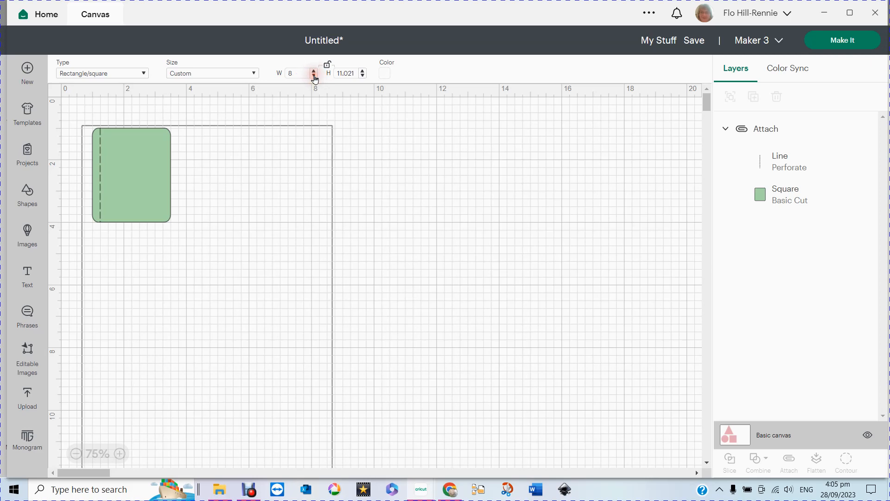
# Step: Increase the template's height to 11.5 in and lock its proportions
pyautogui.click(362, 72)
pyautogui.click(362, 73)
pyautogui.click(362, 73)
pyautogui.click(362, 73)
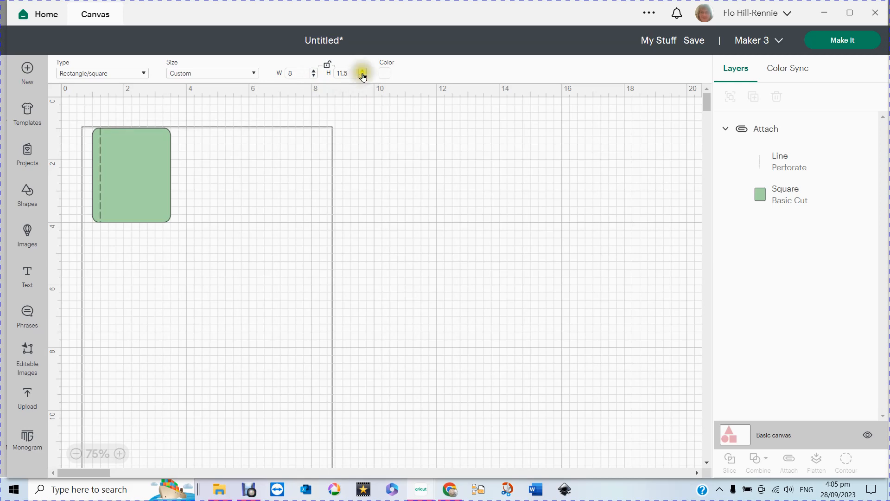
pyautogui.click(327, 65)
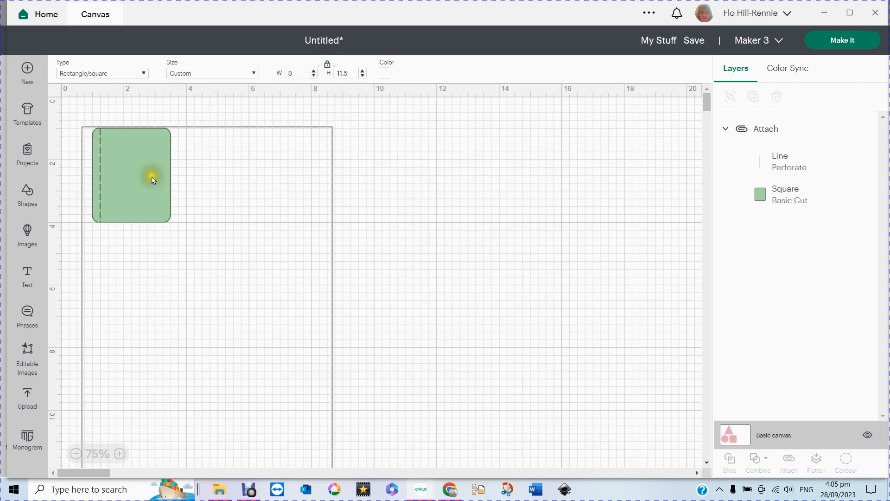
# Step: Move the perforated square to the template's upper-left corner and duplicate it twice
pyautogui.moveTo(125, 181); pyautogui.dragTo(117, 182)
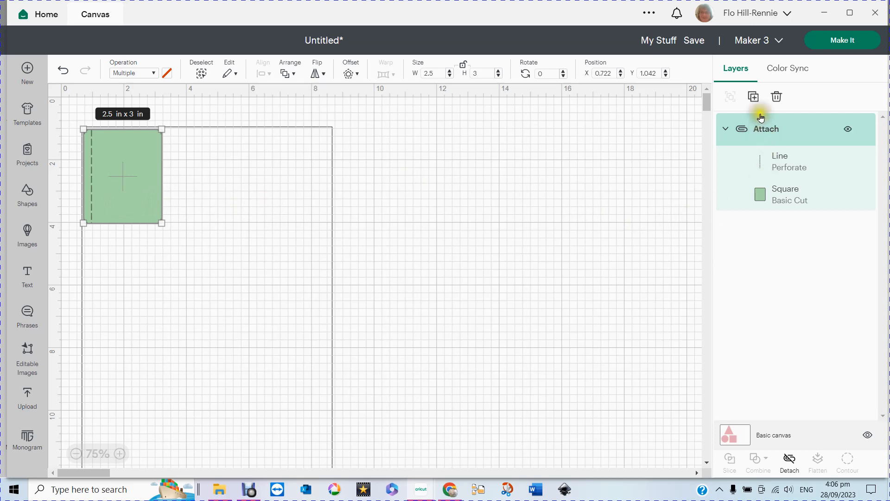
pyautogui.click(754, 98)
pyautogui.click(753, 97)
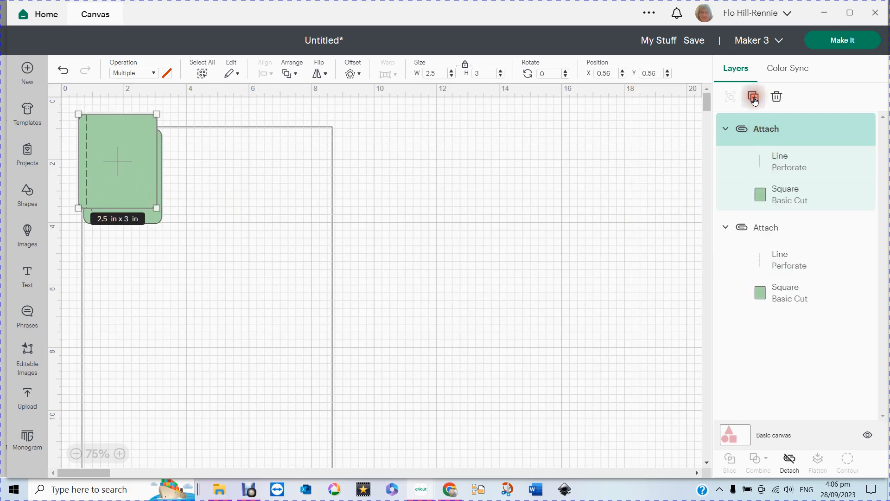
# Step: Arrange the three perforated squares side by side in a row along the template's top edge
pyautogui.moveTo(163, 183); pyautogui.dragTo(308, 180)
pyautogui.moveTo(145, 163); pyautogui.dragTo(278, 174)
pyautogui.click(279, 186)
pyautogui.moveTo(158, 165); pyautogui.dragTo(150, 168)
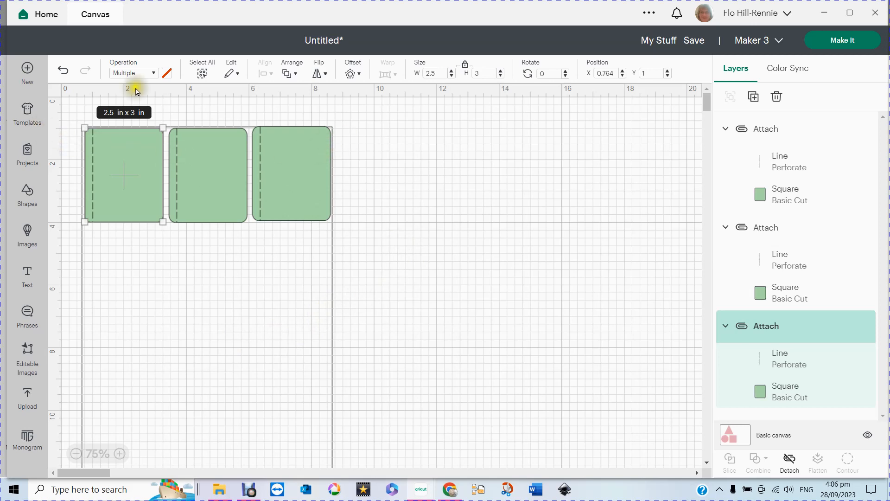
# Step: Align the three perforated squares by their top edges and group them
pyautogui.click(76, 139)
pyautogui.moveTo(332, 178); pyautogui.dragTo(334, 178)
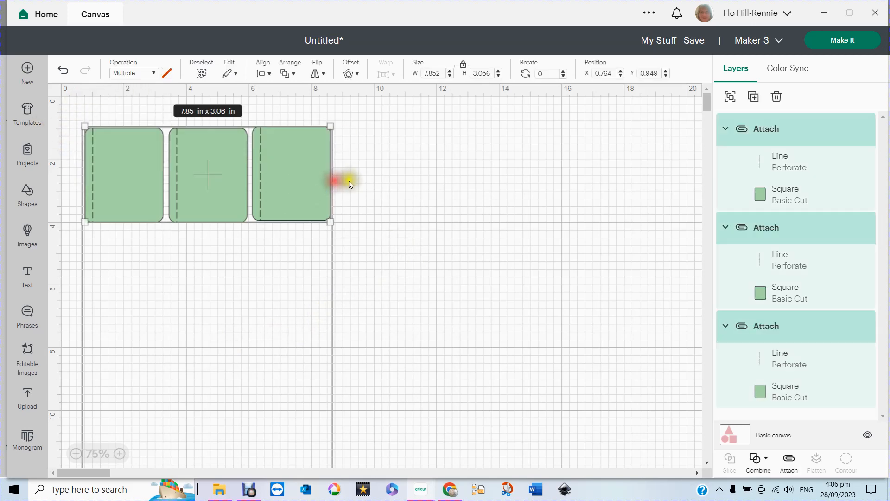
pyautogui.click(262, 74)
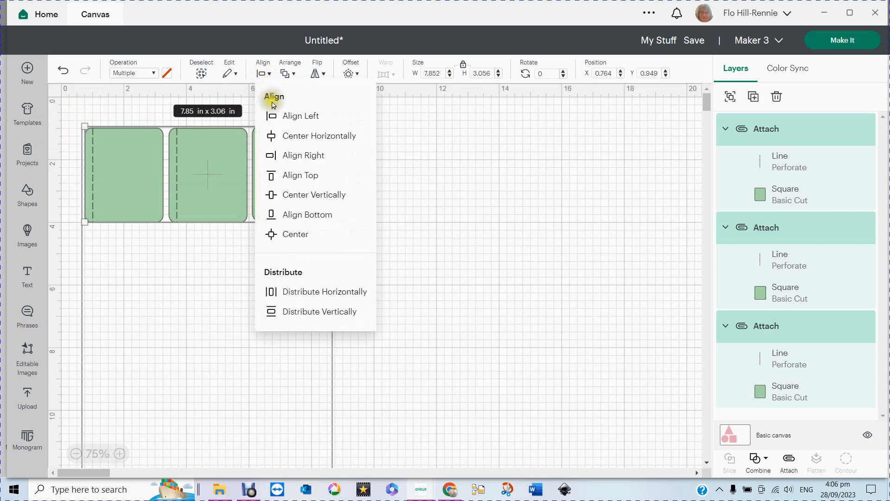
pyautogui.click(295, 185)
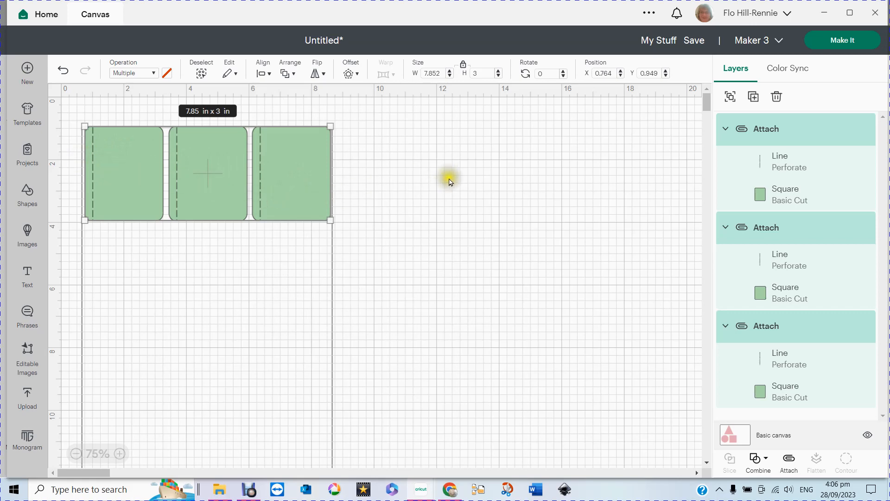
pyautogui.click(730, 97)
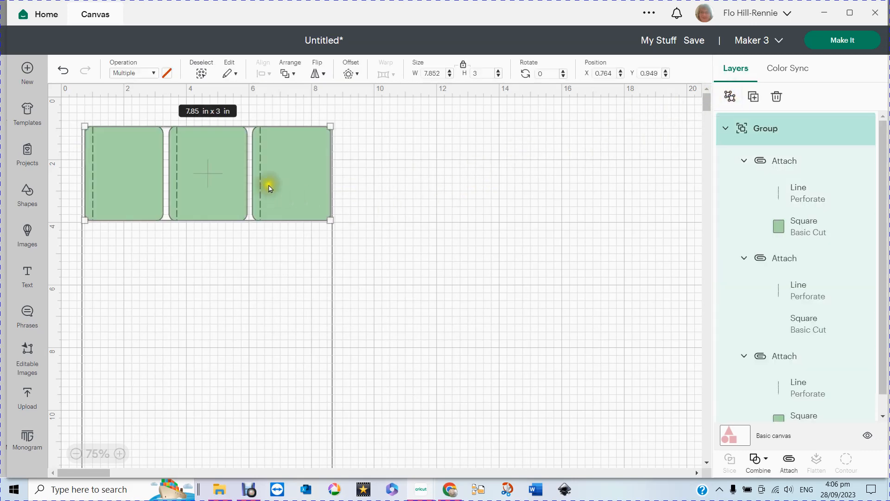
# Step: Duplicate the grouped row of three squares and place the copy just below the first row
pyautogui.click(752, 96)
pyautogui.moveTo(218, 219); pyautogui.dragTo(183, 298)
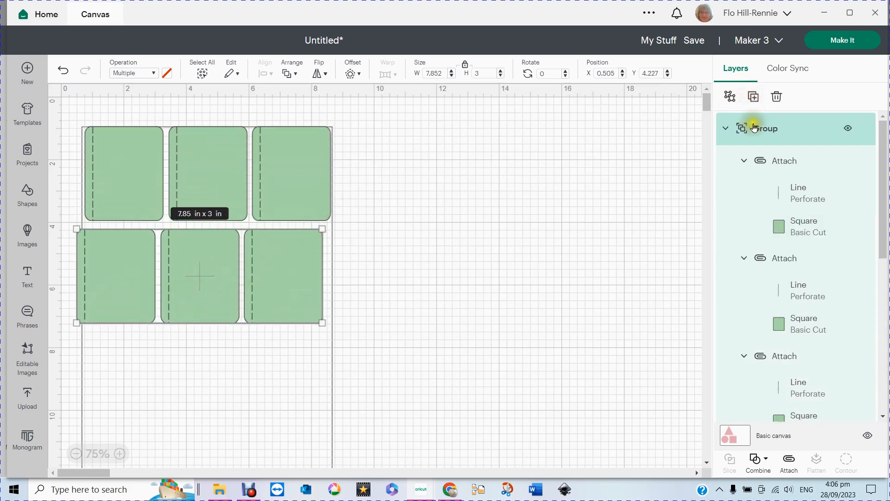
# Step: Duplicate the grouped row of three squares again and place the copy as a third row below the second
pyautogui.click(752, 96)
pyautogui.moveTo(249, 236); pyautogui.dragTo(187, 378)
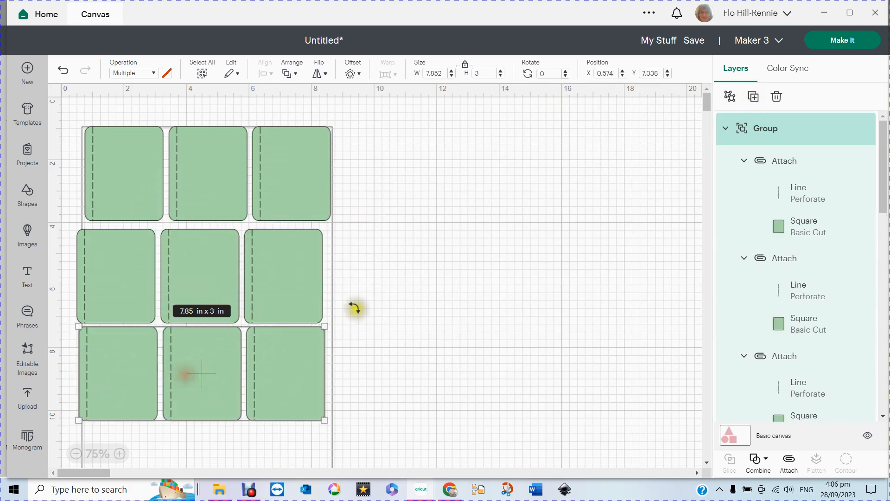
# Step: Duplicate the row once more, check the space left at the template's lower end, and park the copy beside the template
pyautogui.click(754, 98)
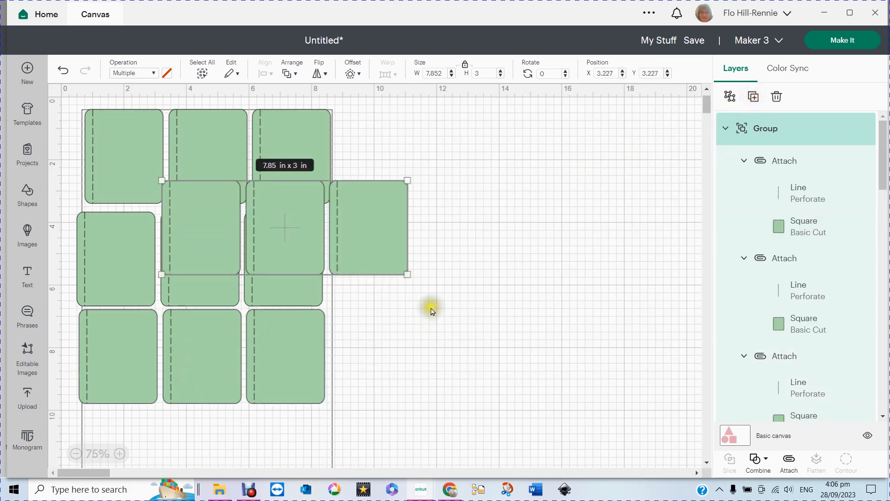
pyautogui.scroll(-5, 431, 334)
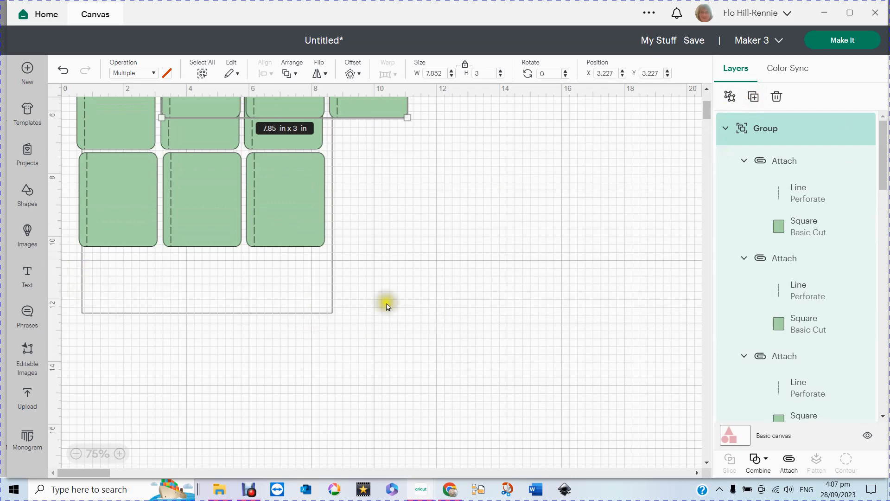
pyautogui.scroll(5, 472, 320)
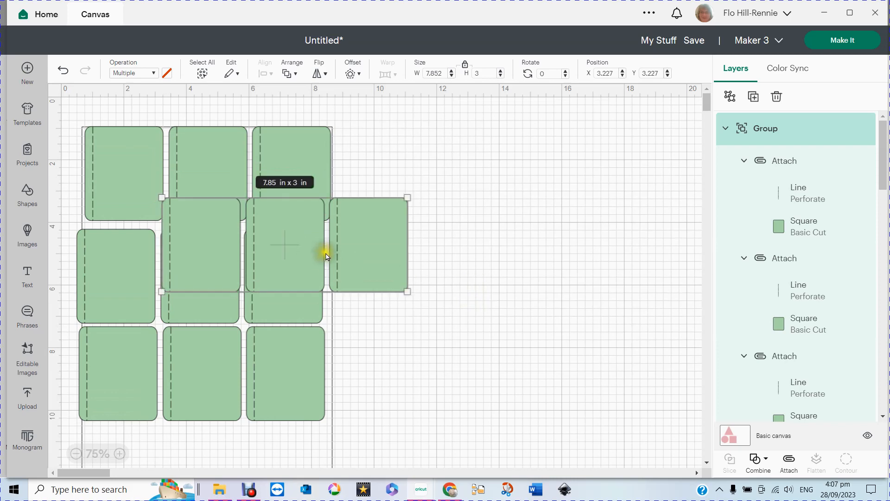
pyautogui.moveTo(364, 241); pyautogui.dragTo(634, 255)
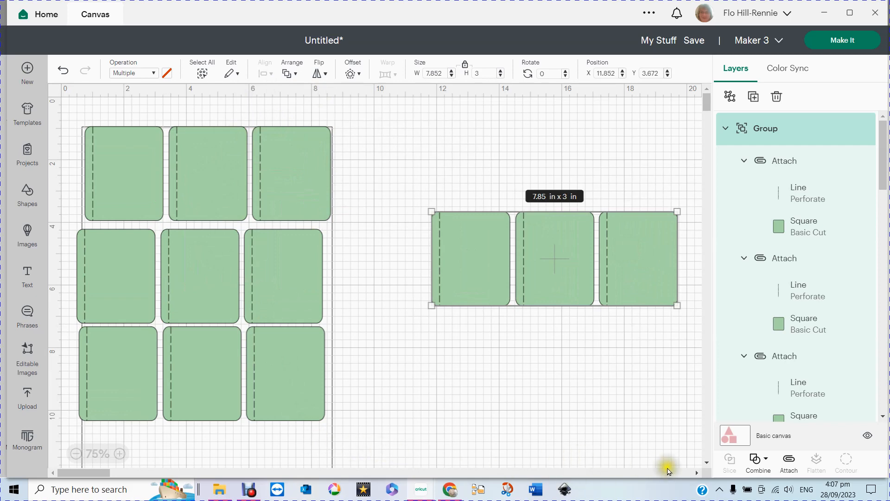
# Step: Set the basic canvas template's color to light yellow
pyautogui.click(766, 439)
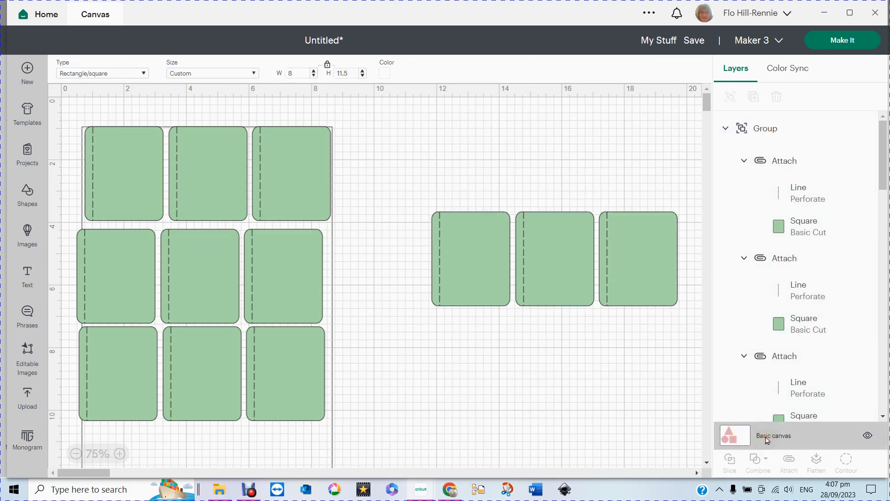
pyautogui.click(385, 74)
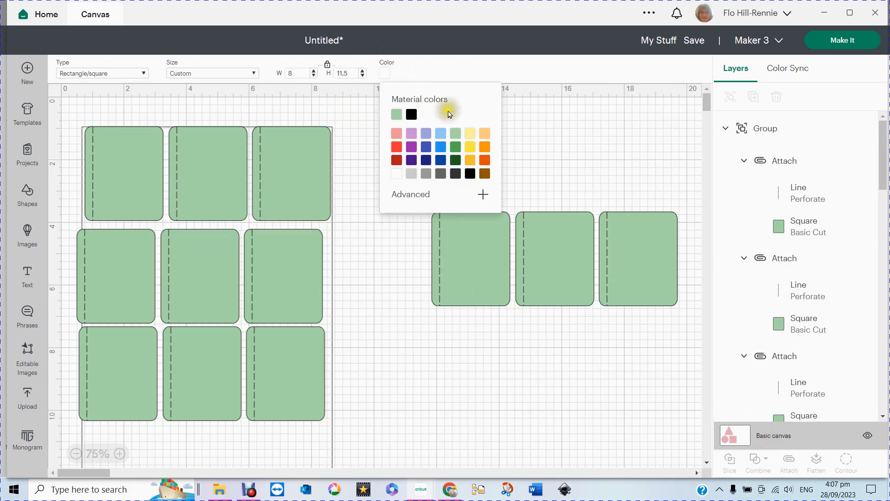
pyautogui.click(471, 136)
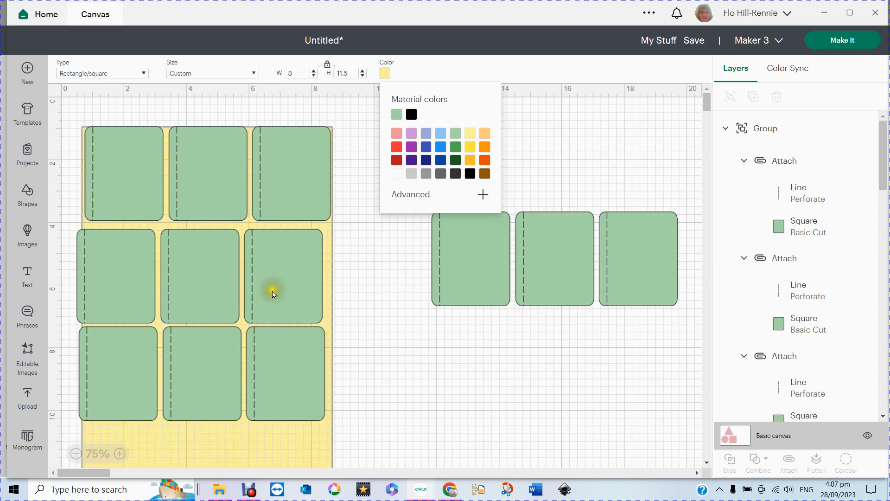
# Step: Fit the second and third rows inside the yellow template and align all three rows by their left edges
pyautogui.moveTo(274, 293); pyautogui.dragTo(280, 290)
pyautogui.moveTo(291, 370); pyautogui.dragTo(297, 372)
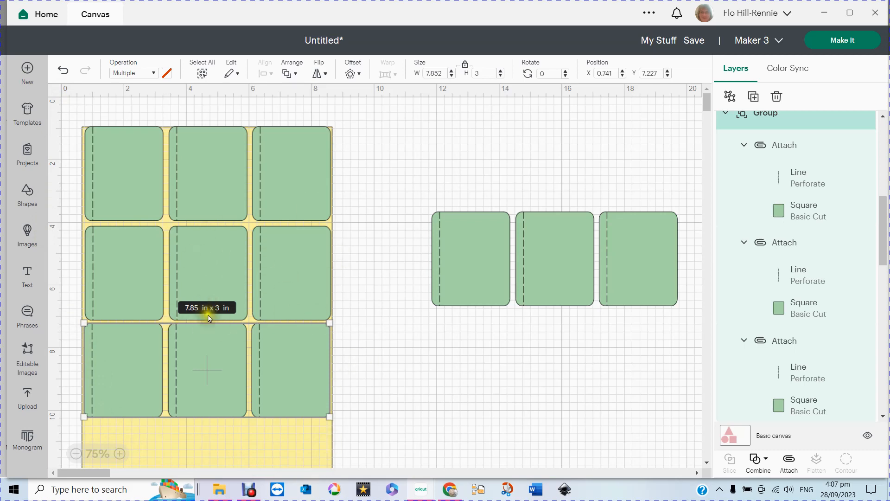
pyautogui.moveTo(67, 114); pyautogui.dragTo(135, 439)
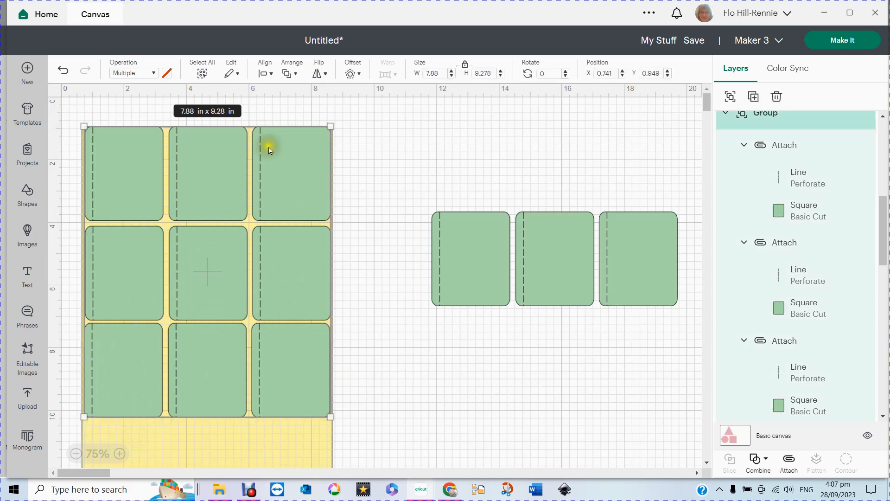
pyautogui.click(267, 74)
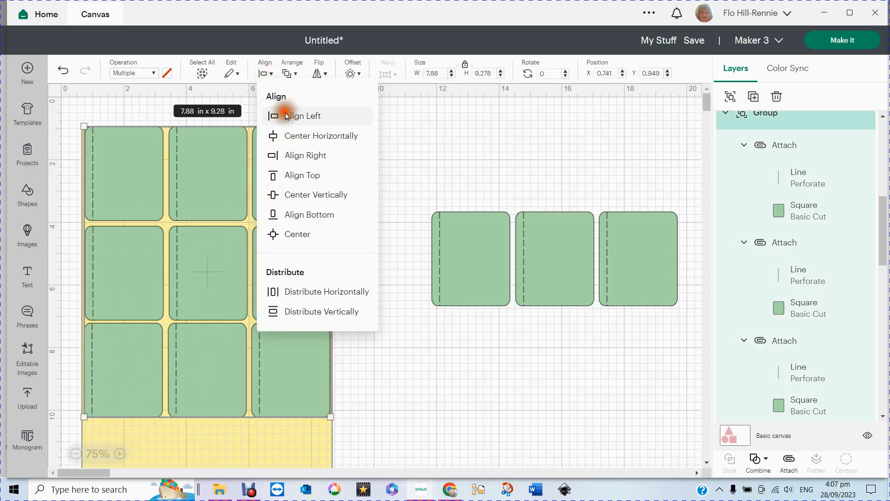
pyautogui.click(286, 116)
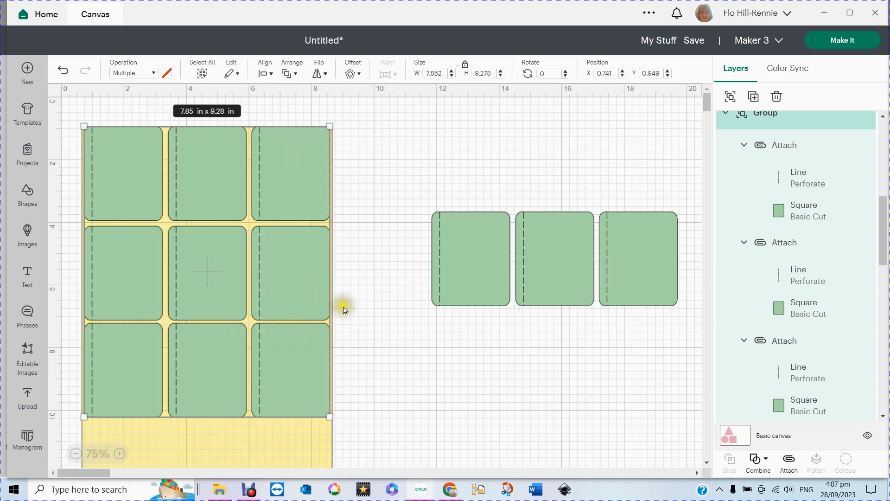
# Step: Attach the three rows of squares on the template together as one block
pyautogui.click(363, 323)
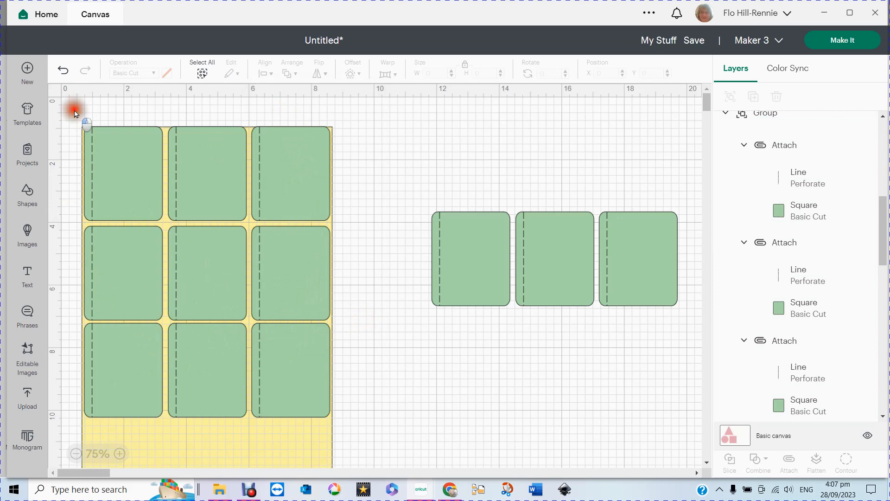
pyautogui.moveTo(76, 113); pyautogui.dragTo(353, 430)
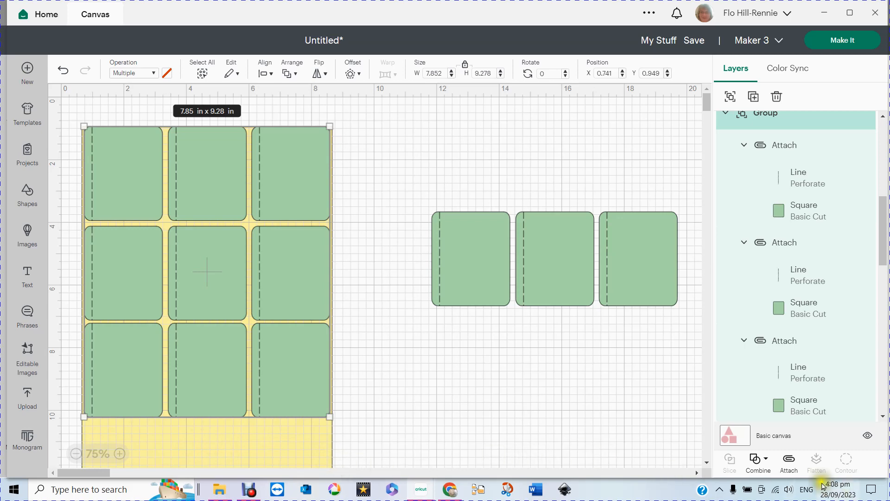
pyautogui.click(789, 460)
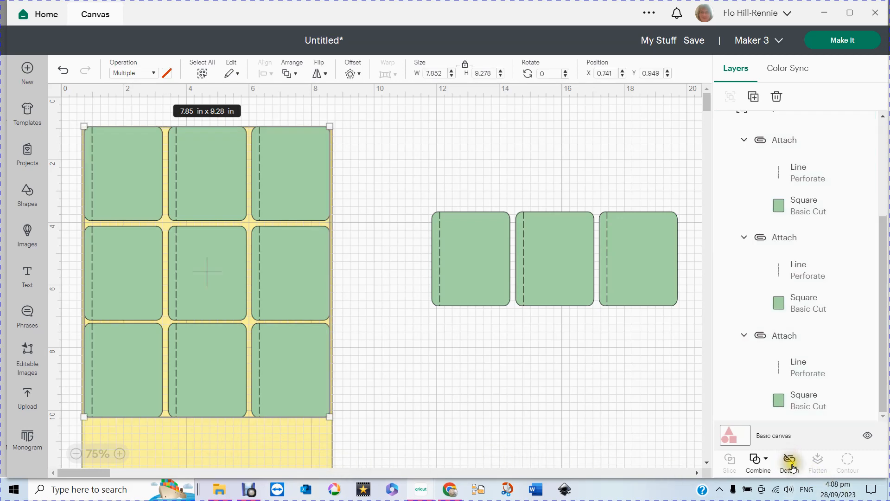
# Step: Move the attached block of squares off the yellow template and hide the basic canvas
pyautogui.moveTo(216, 330); pyautogui.dragTo(491, 478)
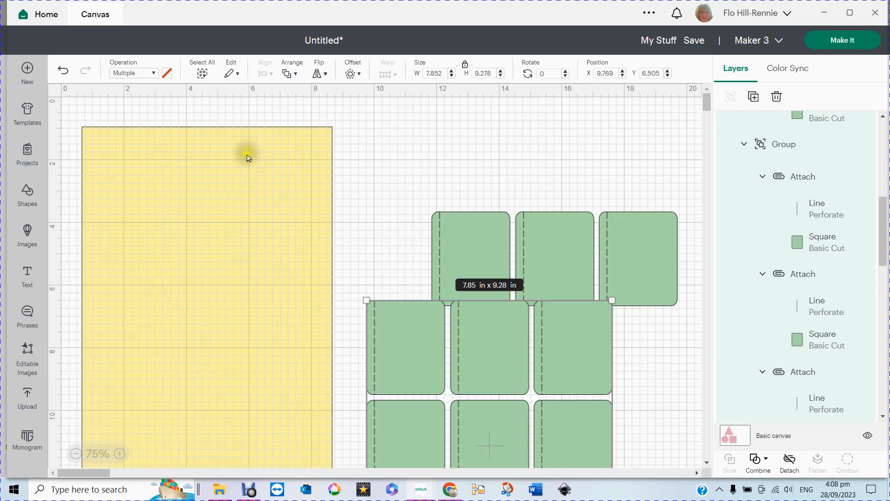
pyautogui.click(199, 273)
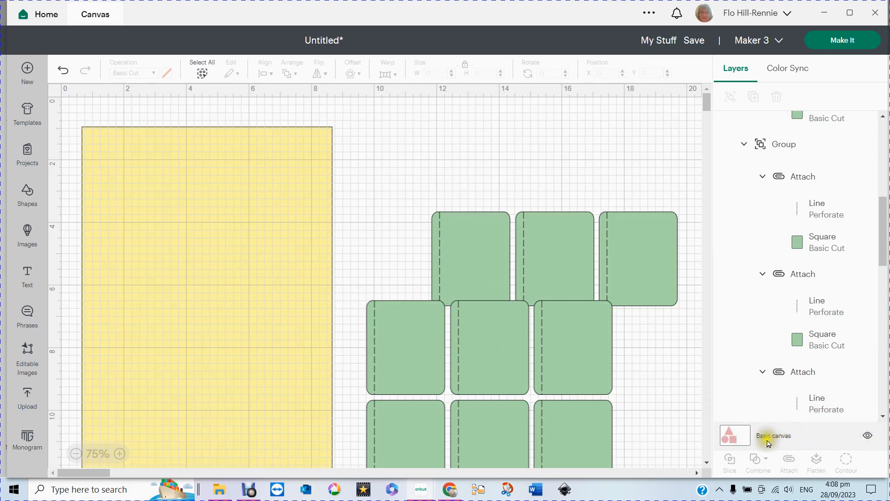
pyautogui.click(868, 434)
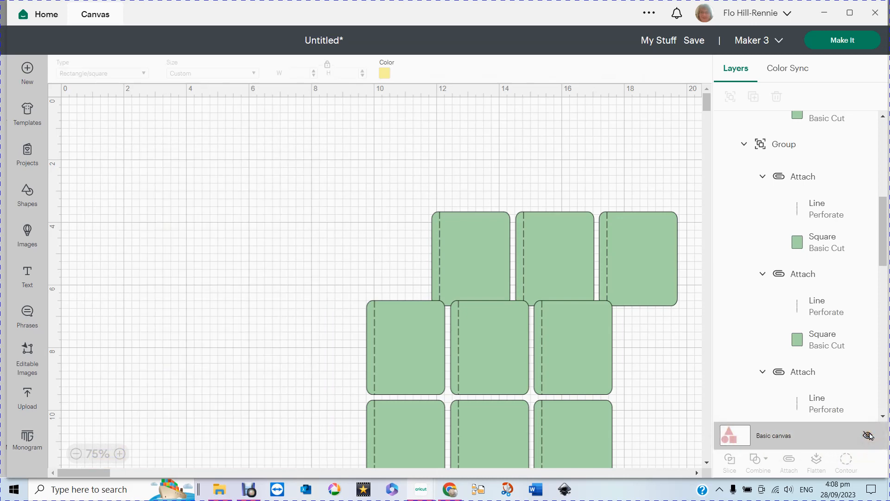
# Step: Move the attached block back to the upper-left area of the canvas and delete the spare row of three squares
pyautogui.moveTo(471, 353); pyautogui.dragTo(221, 178)
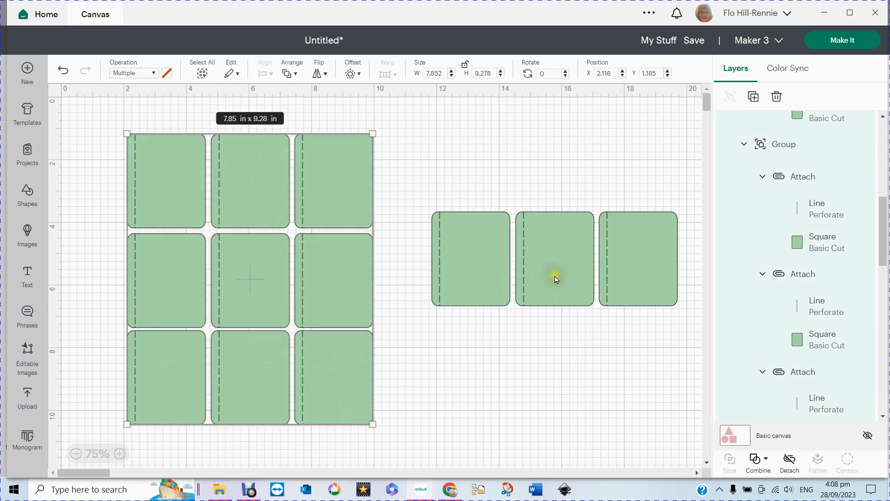
pyautogui.moveTo(556, 278); pyautogui.dragTo(546, 331)
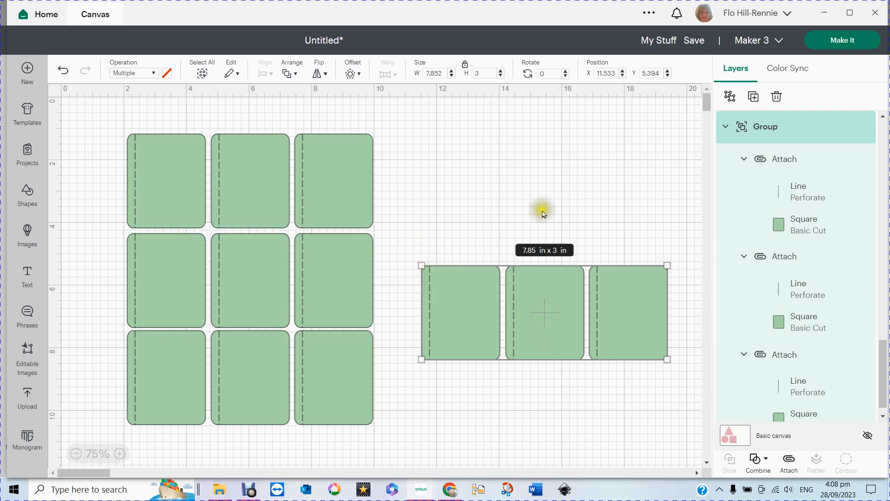
pyautogui.click(776, 97)
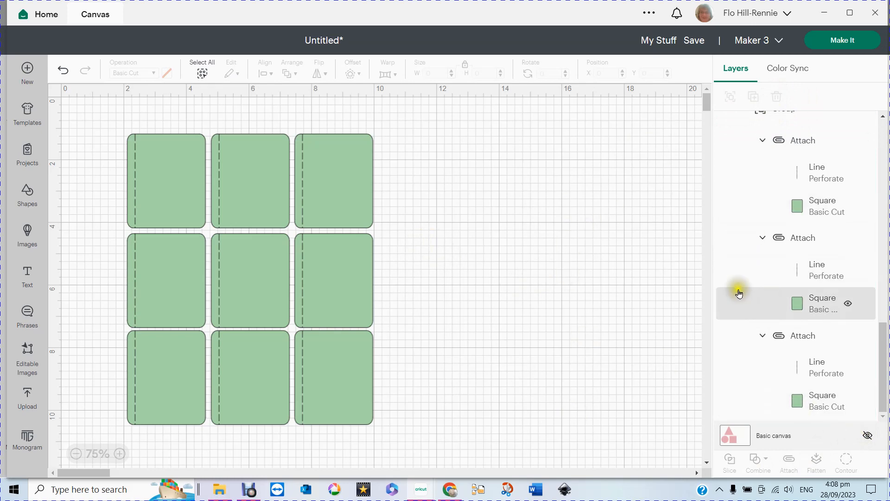
# Step: Save the project with the title "pages" in the Access collection
pyautogui.click(694, 40)
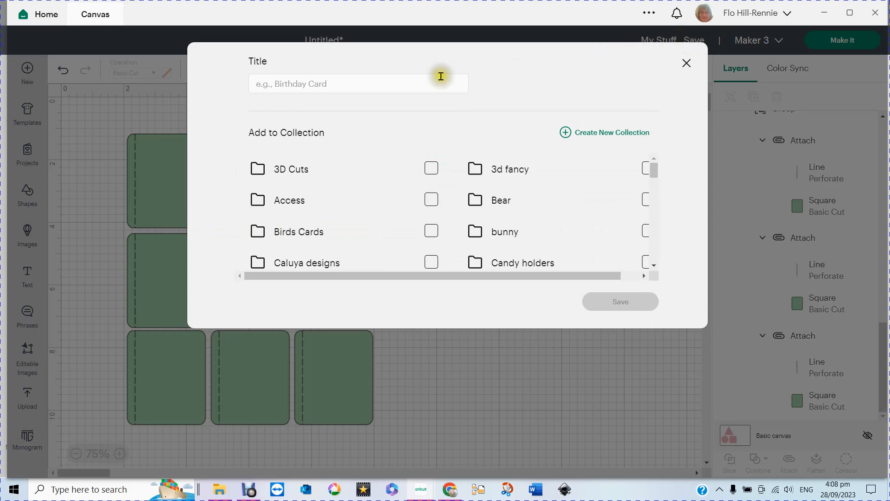
pyautogui.click(261, 86)
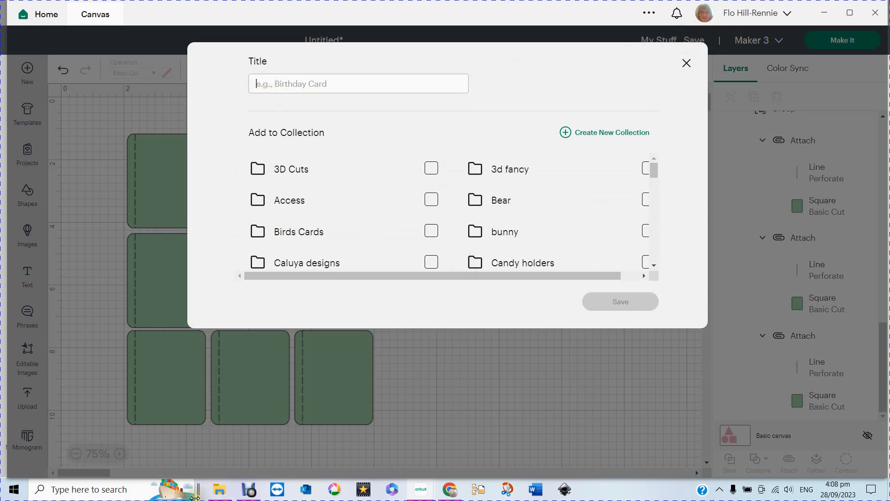
pyautogui.write('pages')
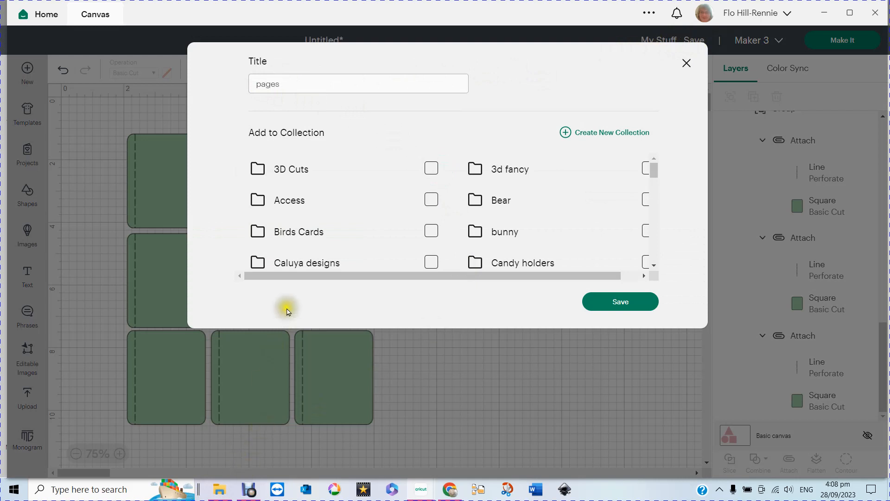
pyautogui.click(258, 198)
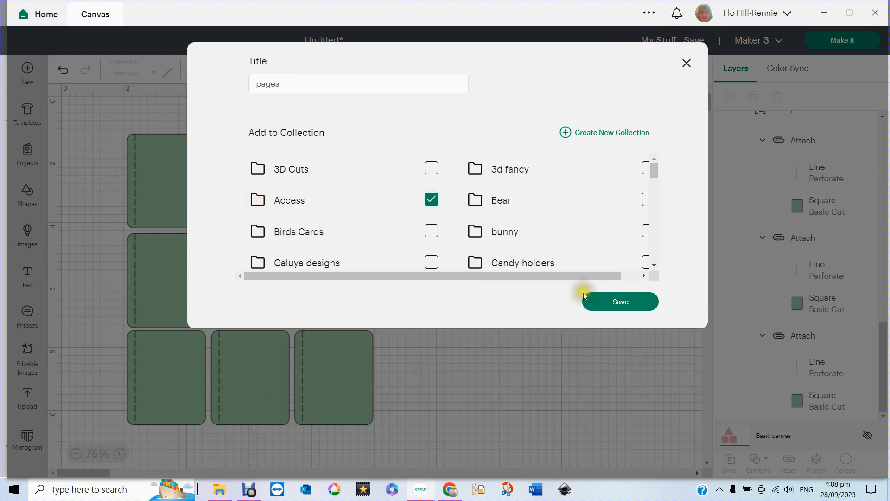
pyautogui.click(620, 301)
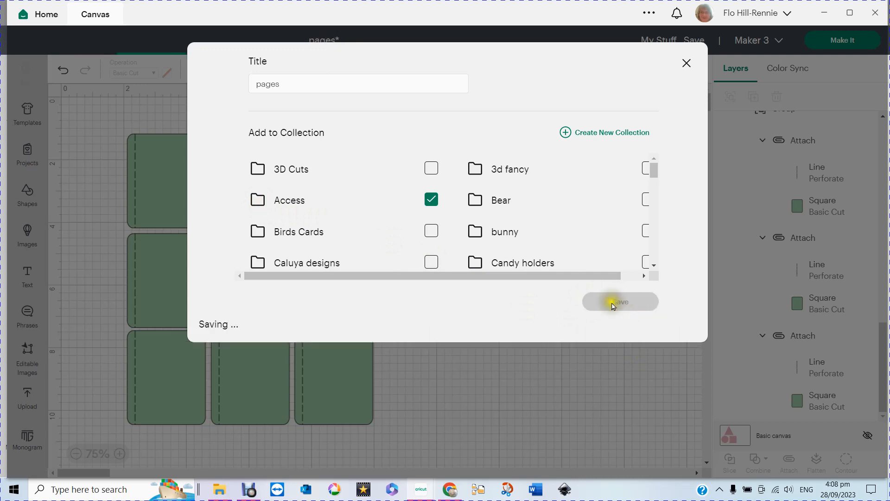